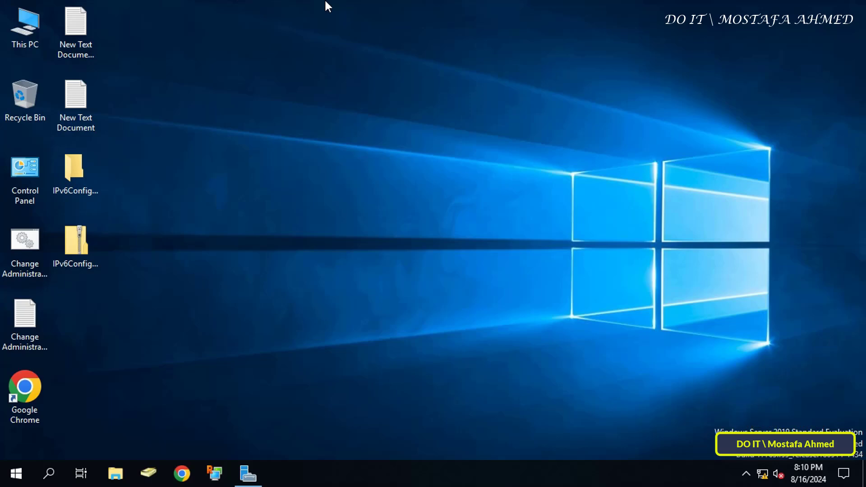
Launch Group Policy Management from the Server Manager Tools menu
click(253, 478)
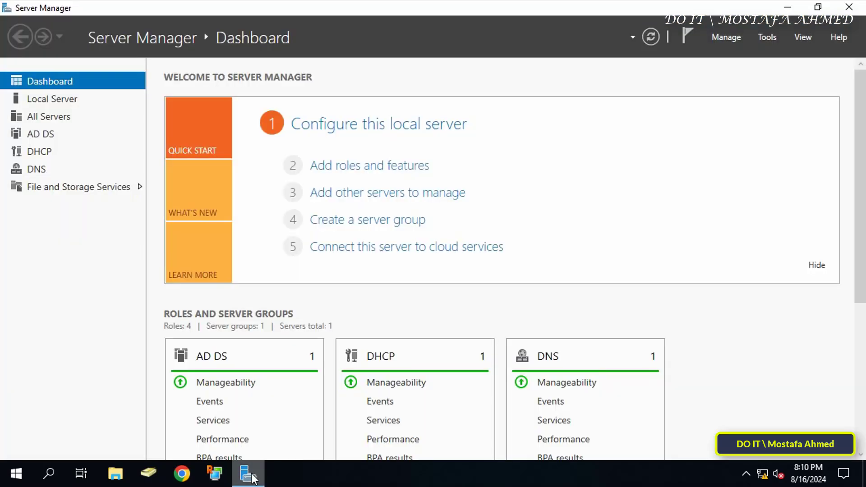
click(765, 40)
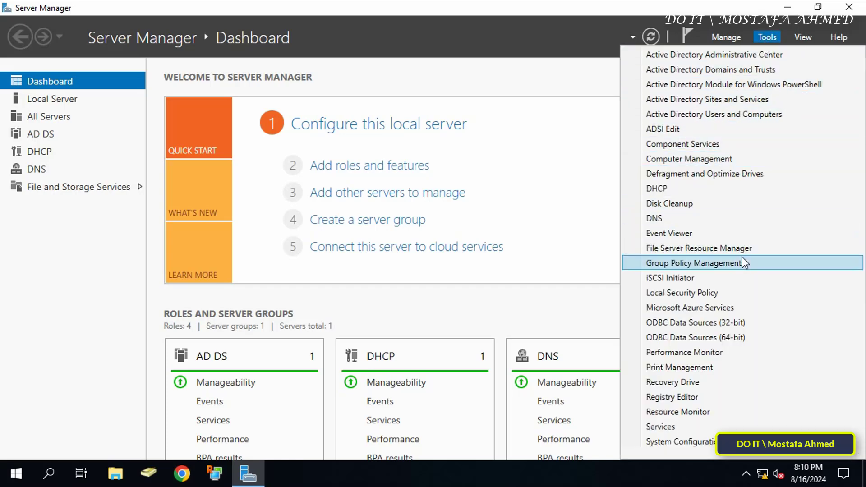
click(694, 263)
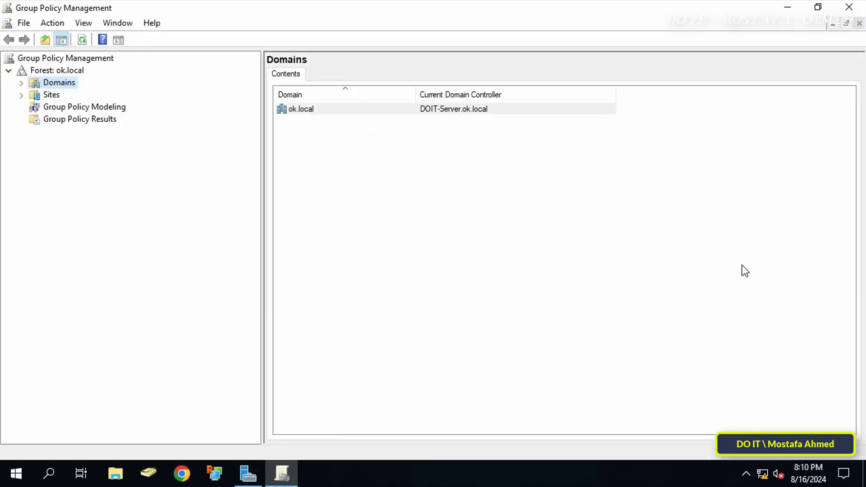
Create a GPO named 'Remove Security Tab' linked to the test OU in ok.local
click(21, 83)
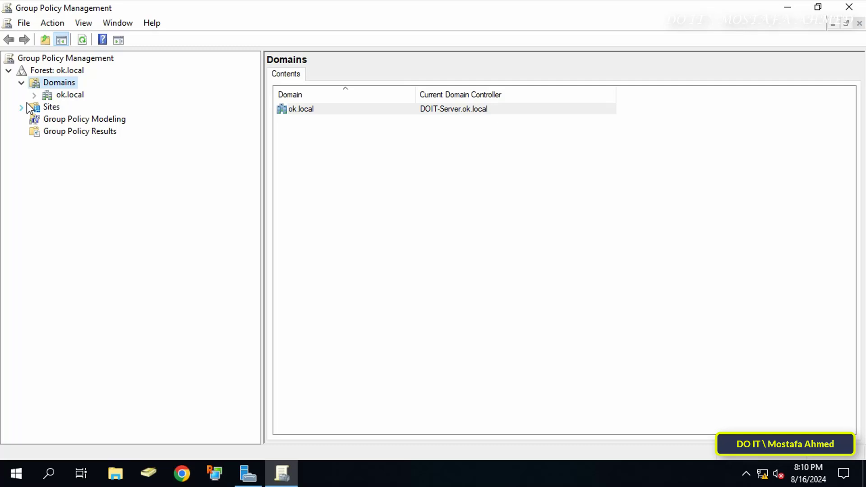
click(34, 96)
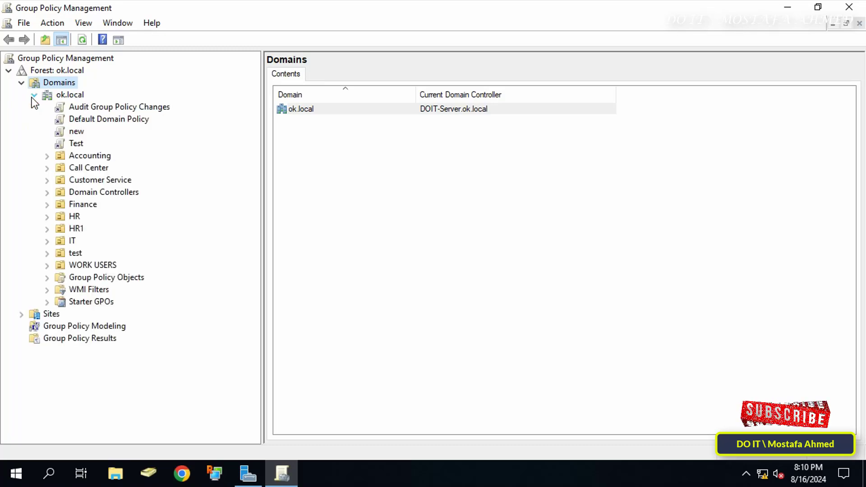
right_click(78, 252)
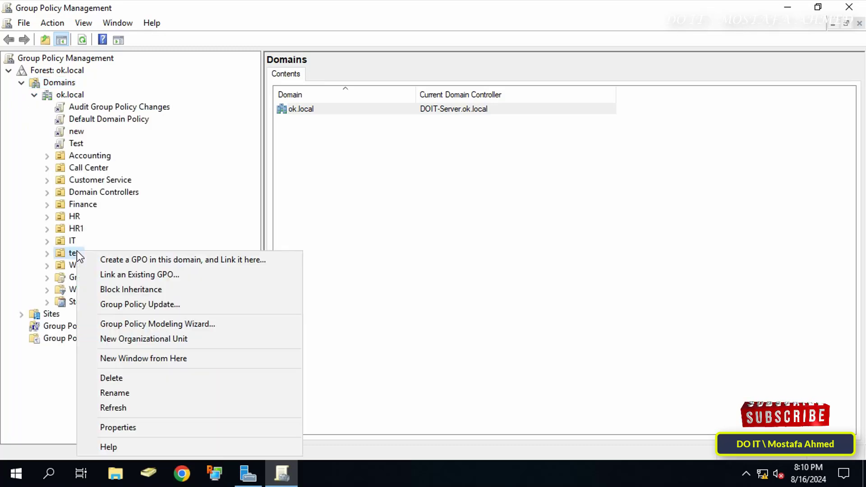
click(272, 263)
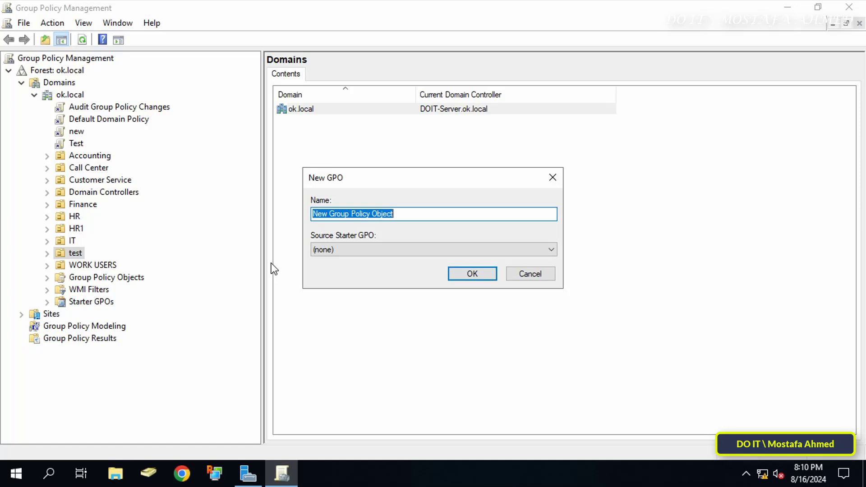
text(Remove Security Tab)
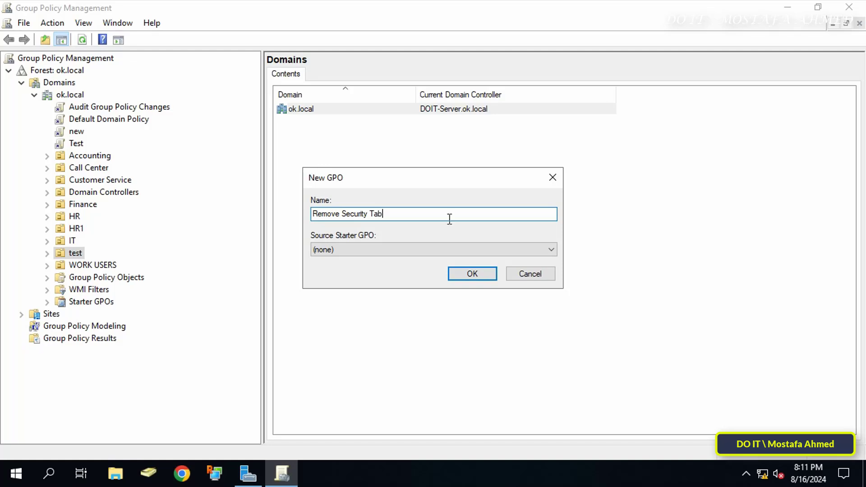
key(Return)
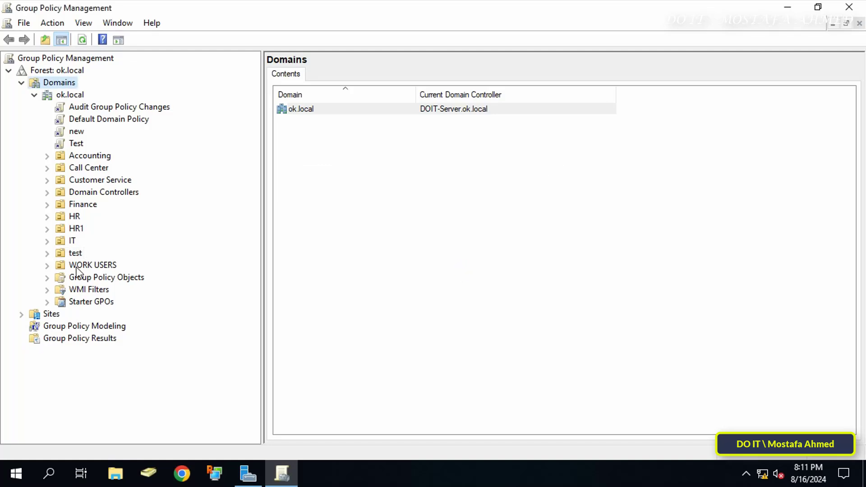
Open the Remove Security Tab GPO in a maximized Group Policy Management Editor
double_click(52, 253)
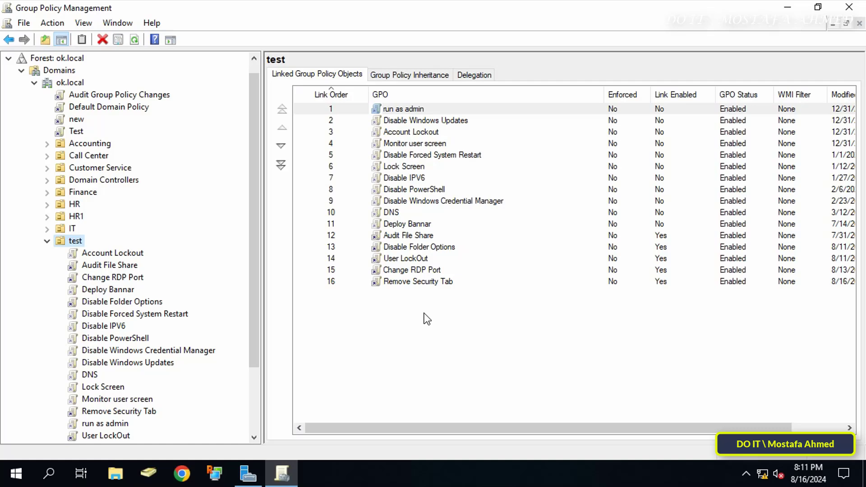
click(424, 283)
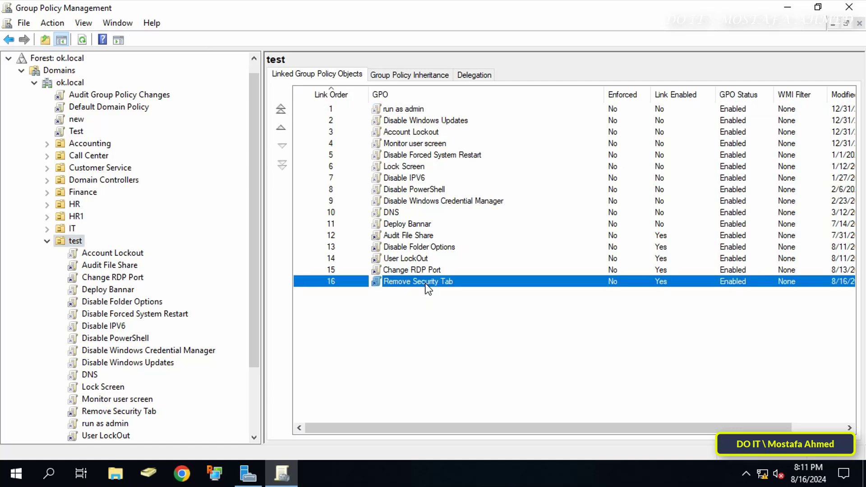
right_click(437, 283)
click(470, 291)
click(546, 62)
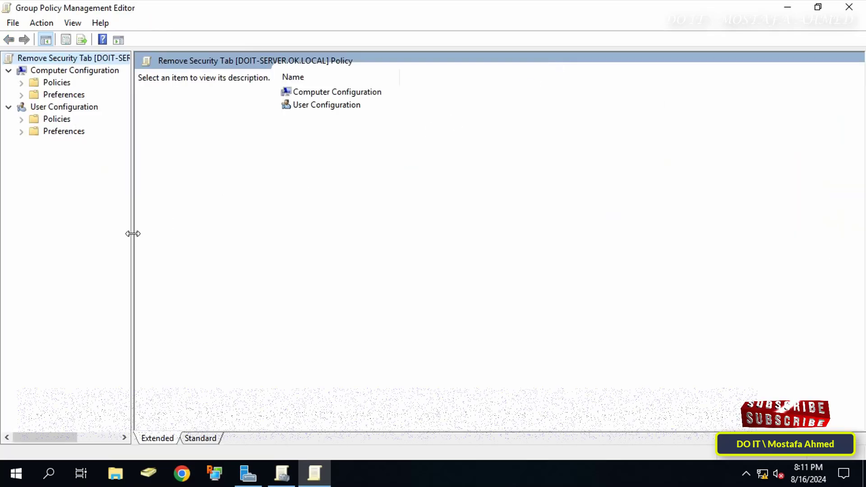
Show the File Explorer policies under User Configuration > Administrative Templates > Windows Components
drag(132, 235, 217, 234)
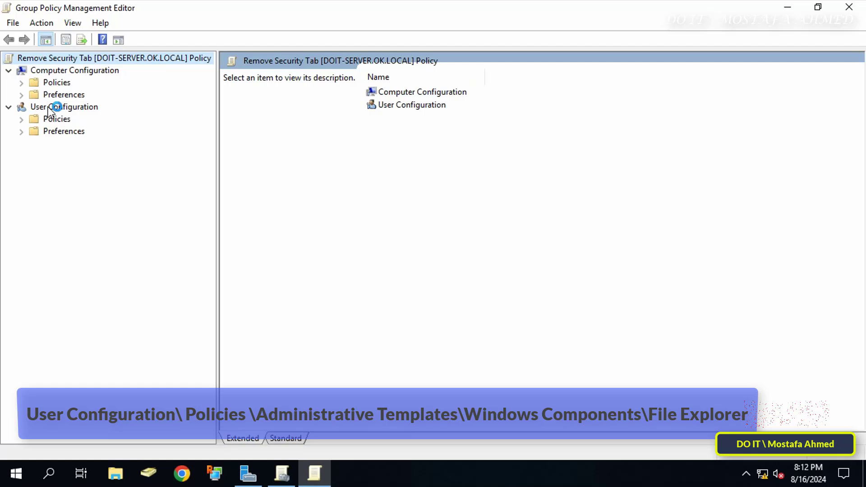
click(32, 107)
click(21, 119)
click(33, 155)
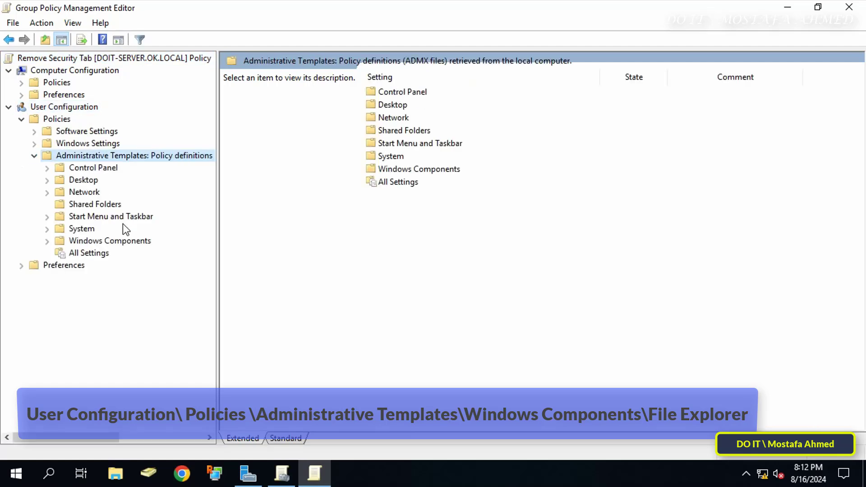
click(114, 240)
click(47, 241)
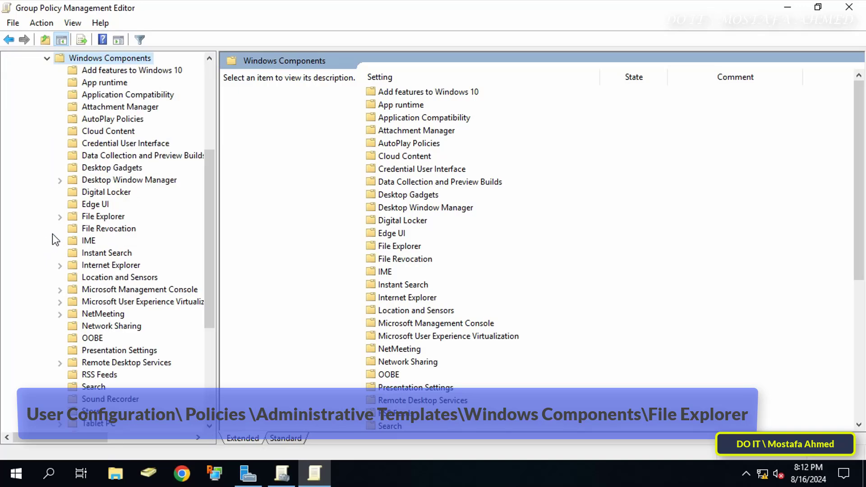
click(107, 217)
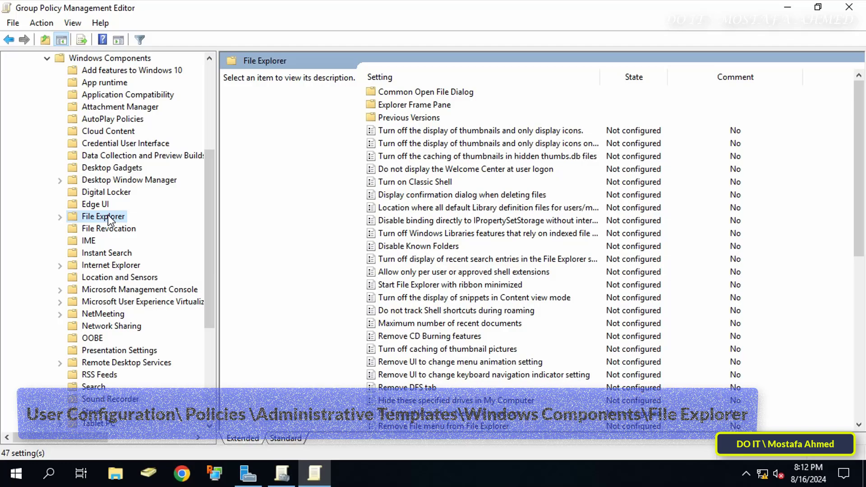
Sort the File Explorer settings by name and select Remove Security tab
click(466, 76)
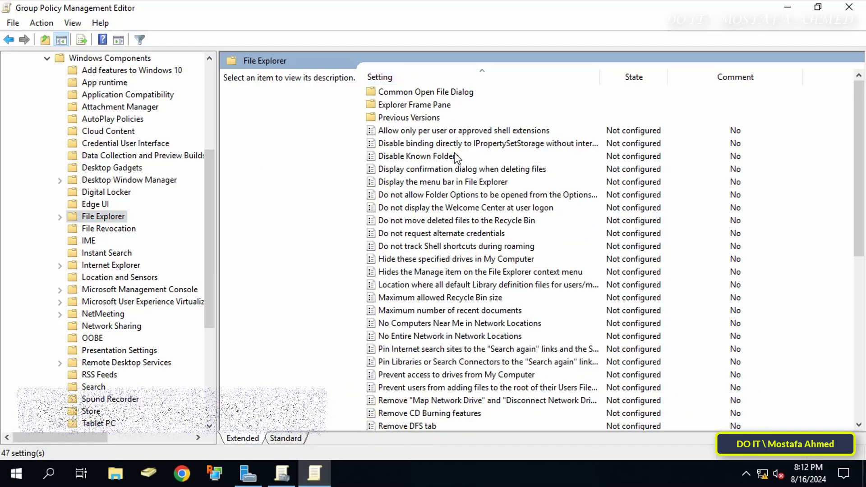
scroll(457, 245, down, 3)
scroll(459, 247, down, 1)
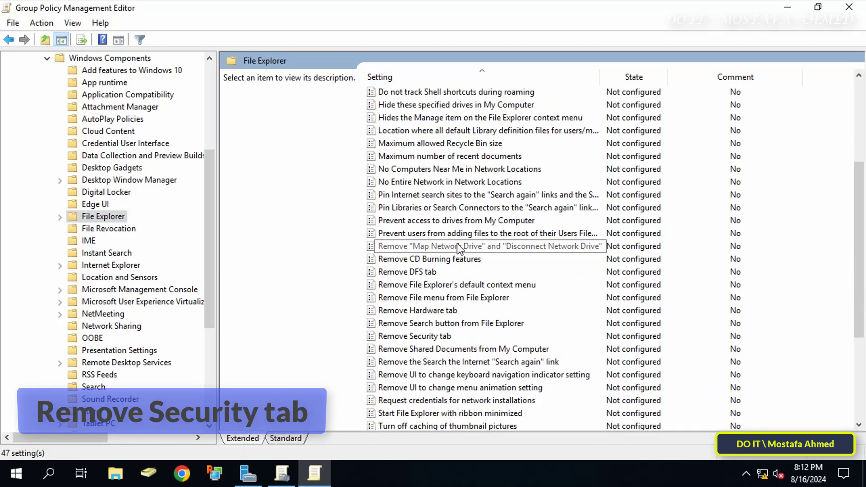
scroll(565, 326, down, 2)
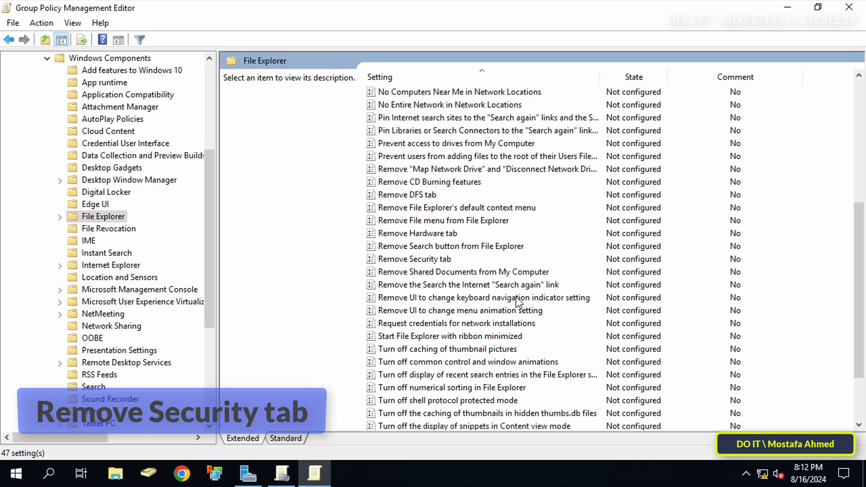
click(422, 259)
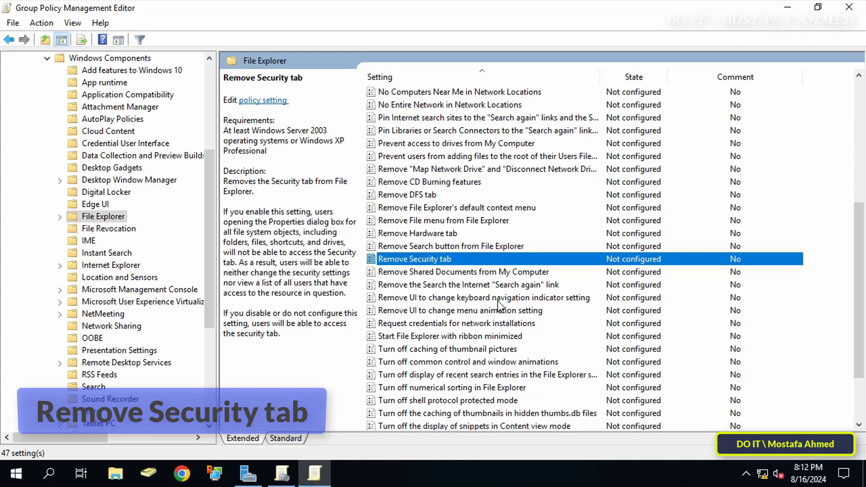
Set the Remove Security tab policy to Enabled and apply it
key(Return)
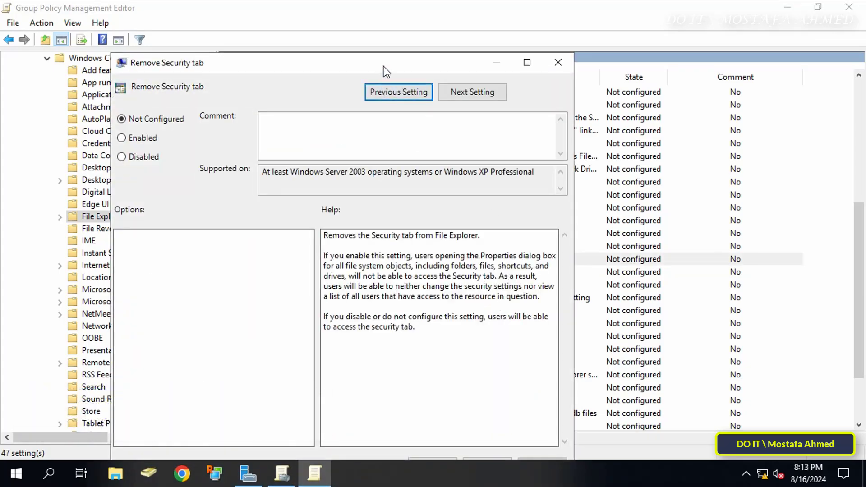
drag(386, 71, 462, 36)
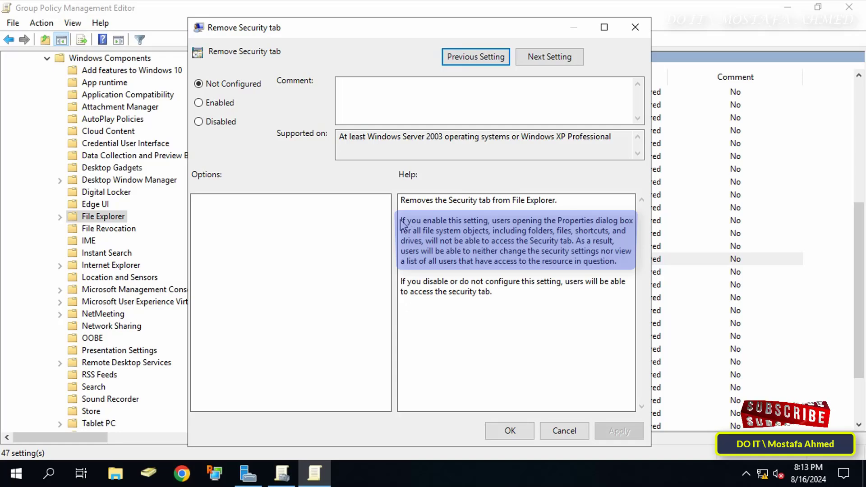
drag(402, 222, 496, 221)
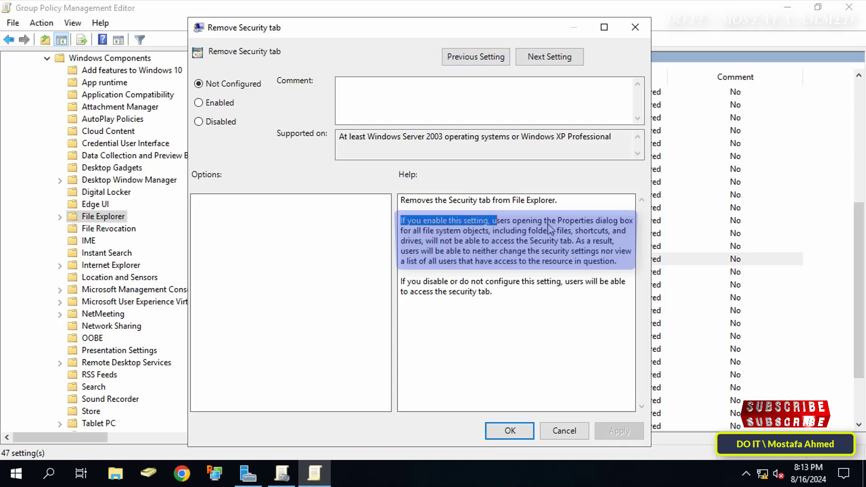
click(491, 223)
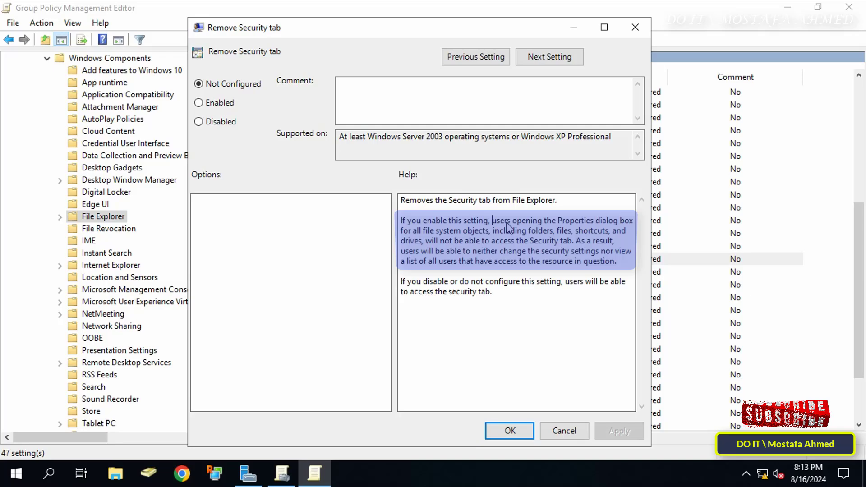
drag(492, 221, 571, 248)
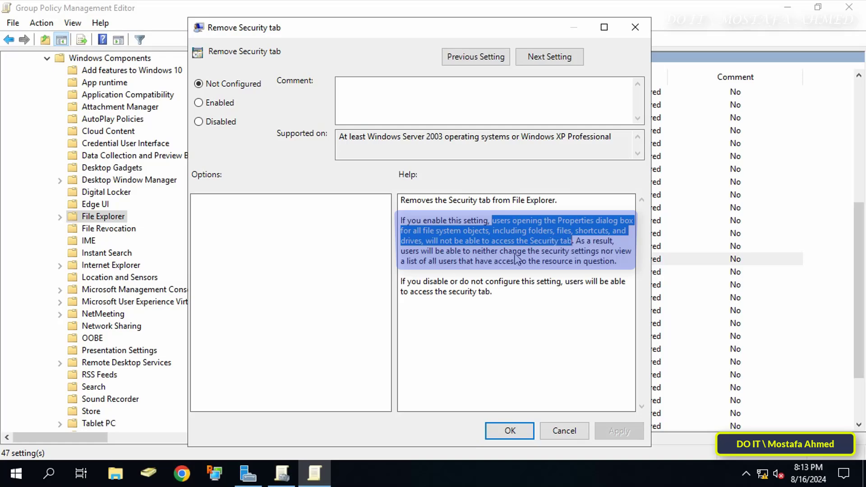
click(520, 267)
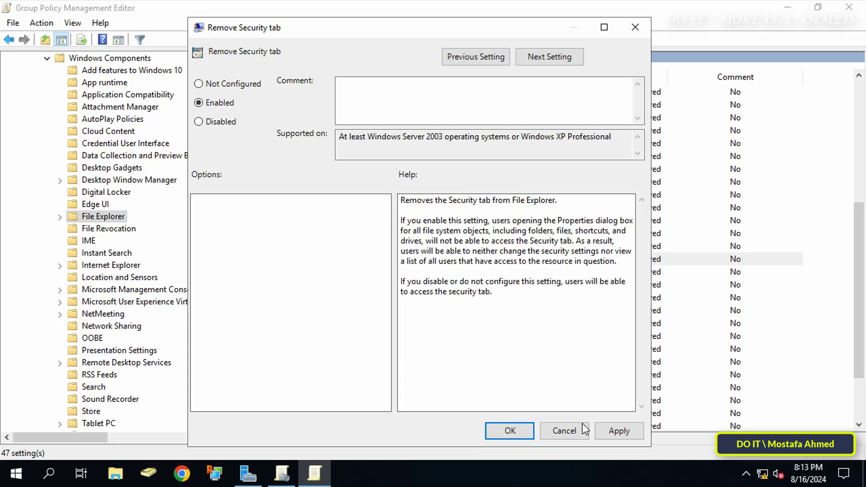
click(600, 431)
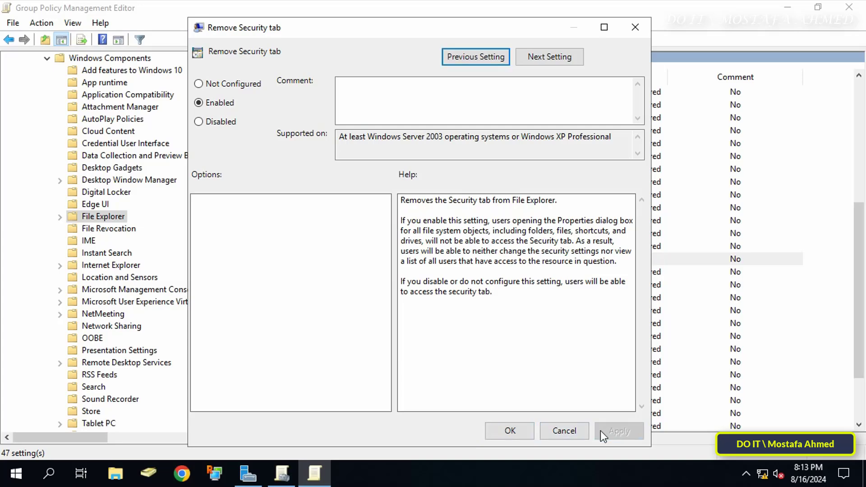
click(524, 432)
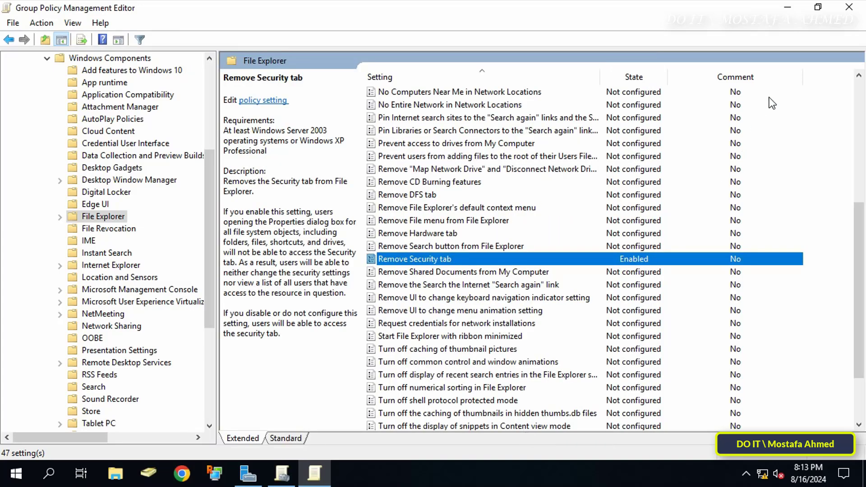
Close the editor and run gpupdate /force in Command Prompt
click(849, 7)
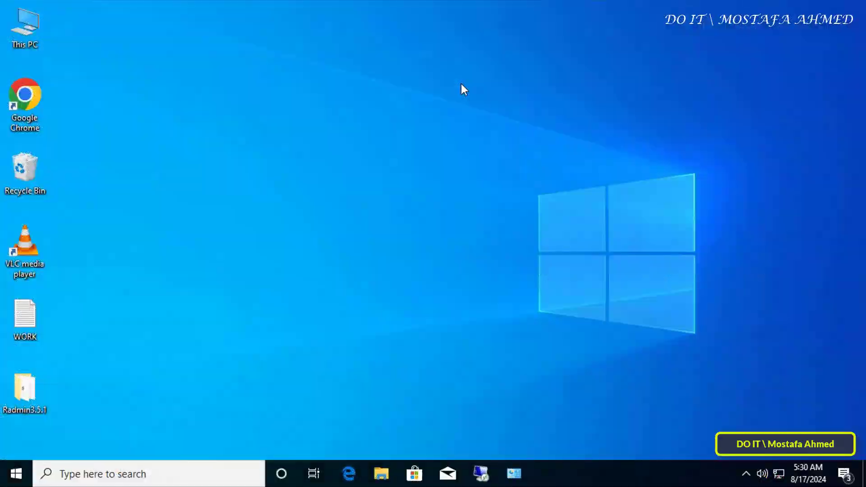
click(166, 475)
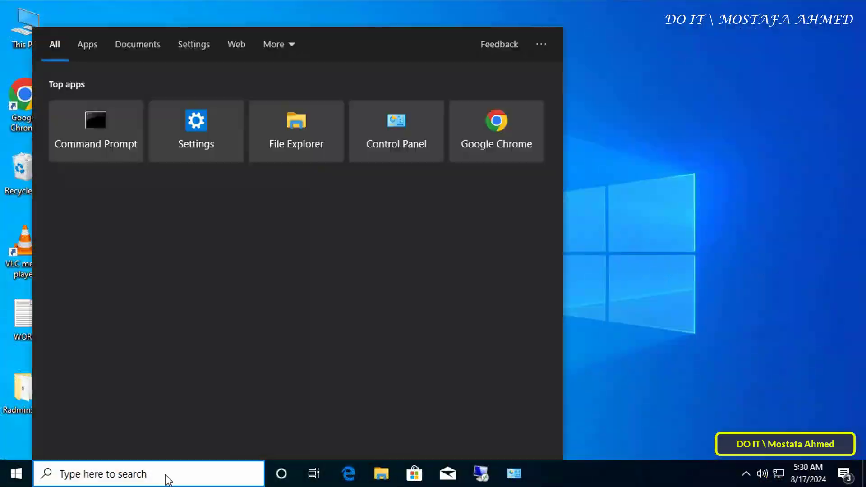
click(107, 131)
text(gp)
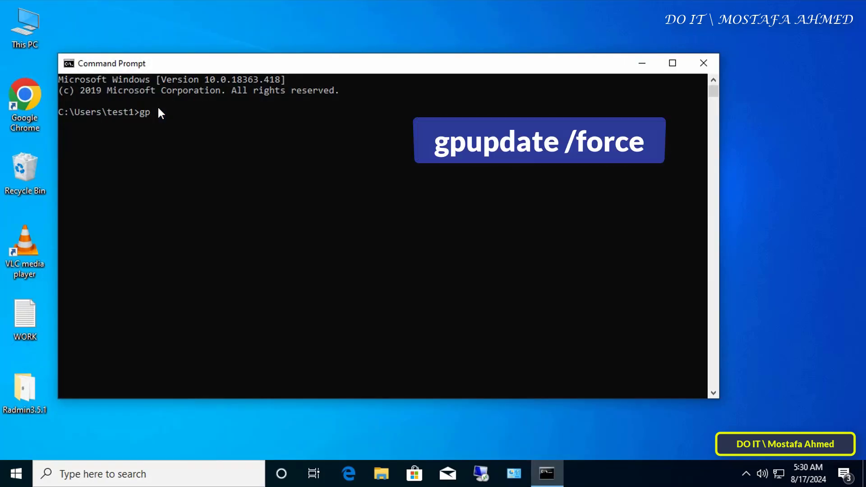
text(upda)
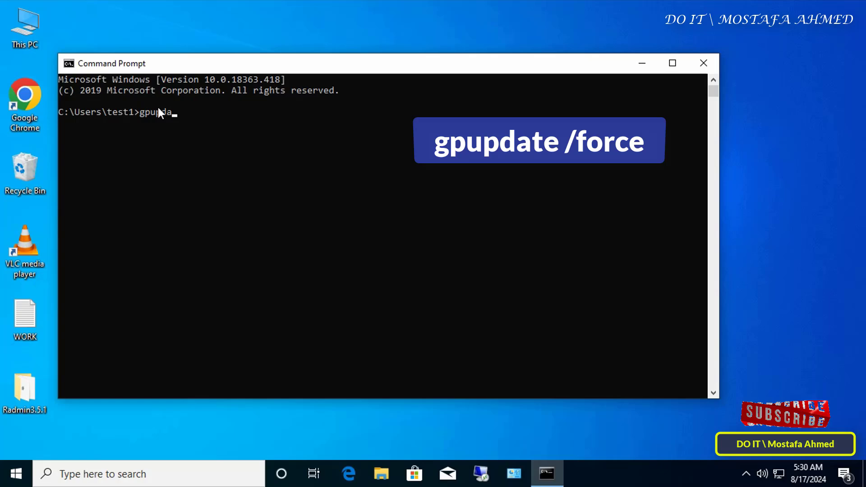
text(te /f)
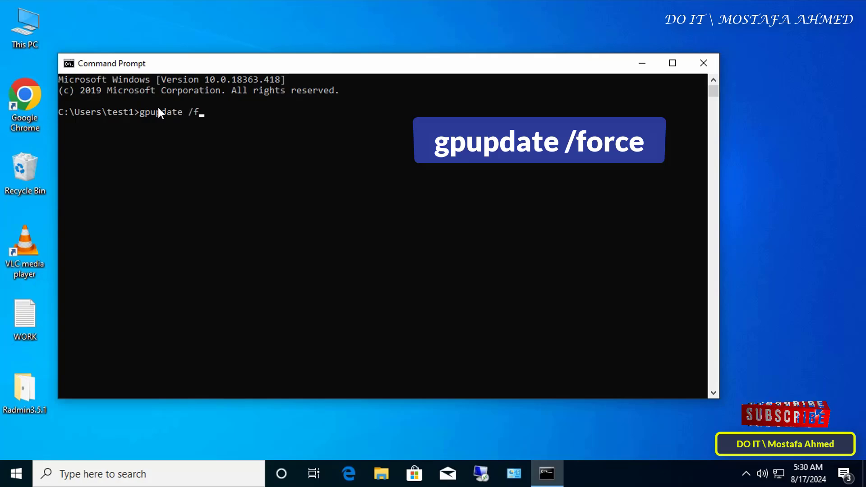
text(orce)
key(Return)
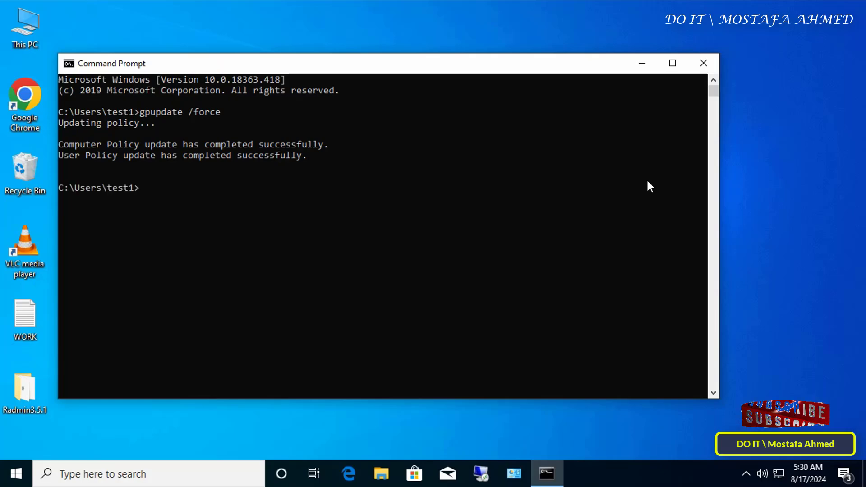
Open Properties of the data folder on New Volume (D:) and confirm no Security tab appears
click(703, 63)
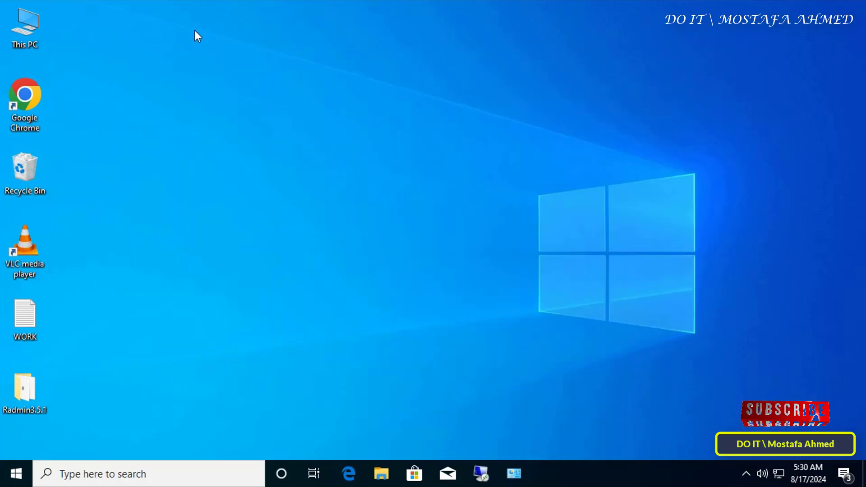
double_click(27, 24)
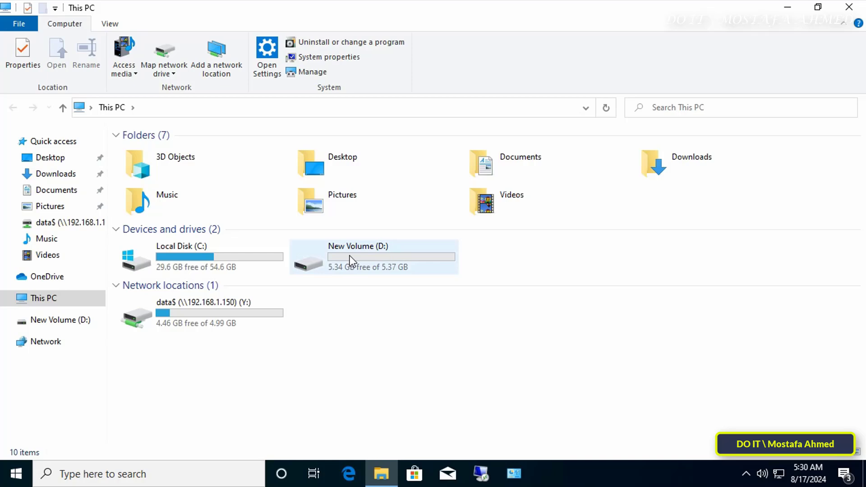
double_click(335, 256)
right_click(144, 149)
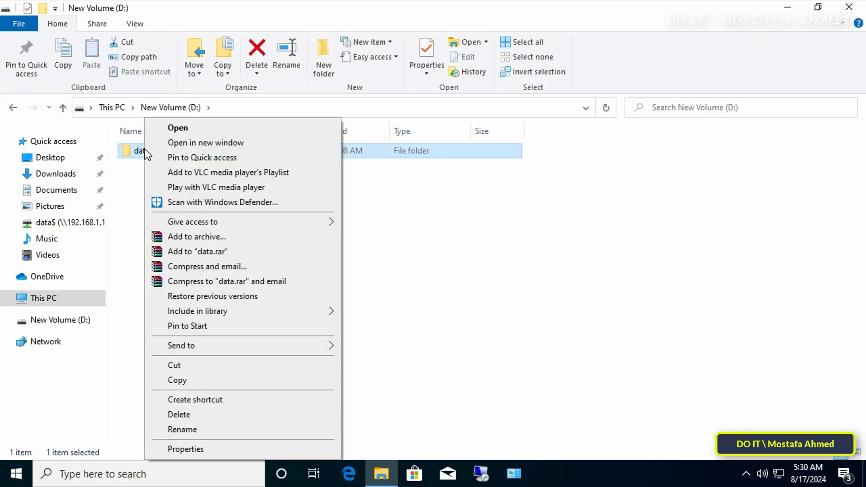
click(196, 449)
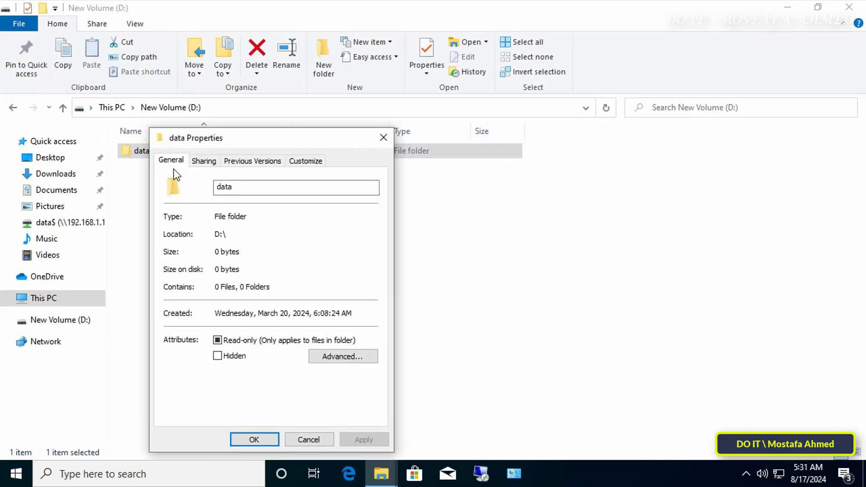